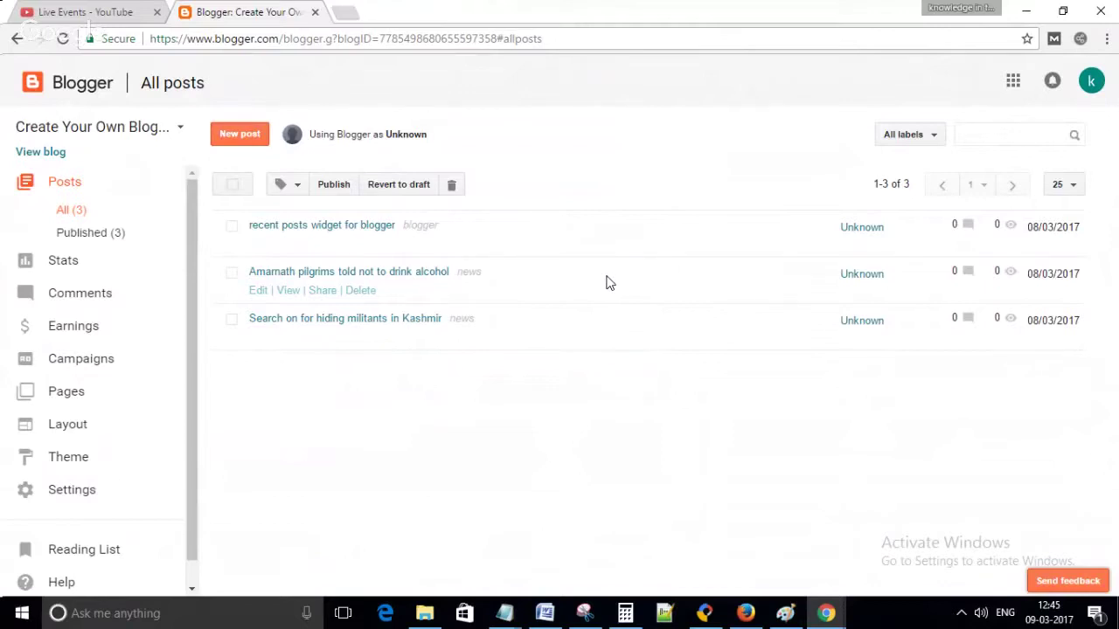
# Step: Open the blog's Layout page and scroll down to the Main and sidebar-right-1 sections
pyautogui.click(70, 427)
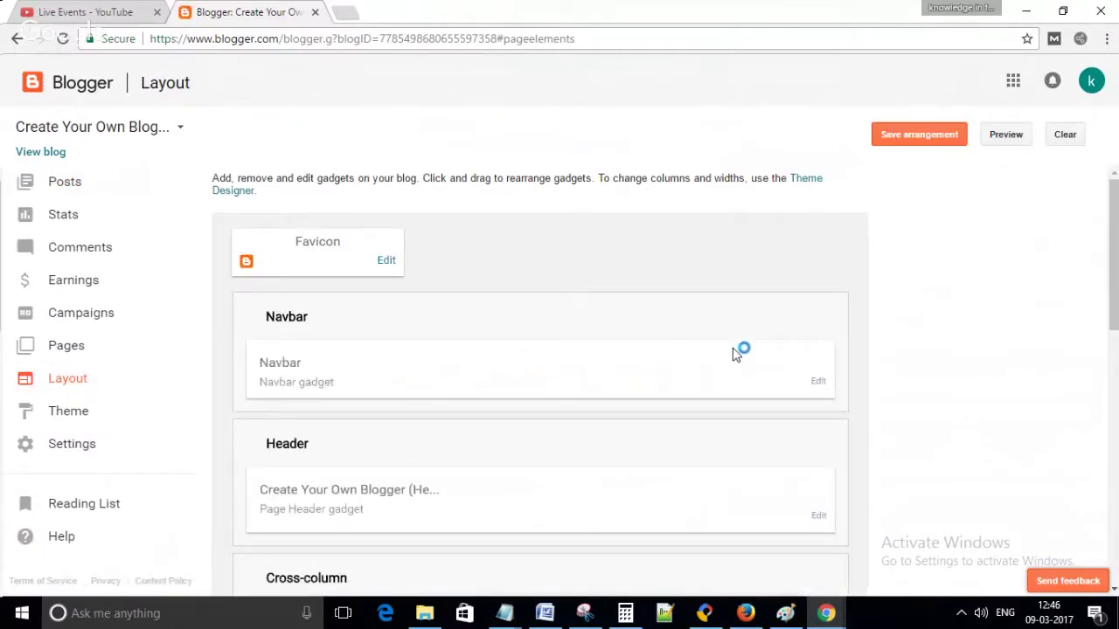
pyautogui.scroll(-5, 781, 340)
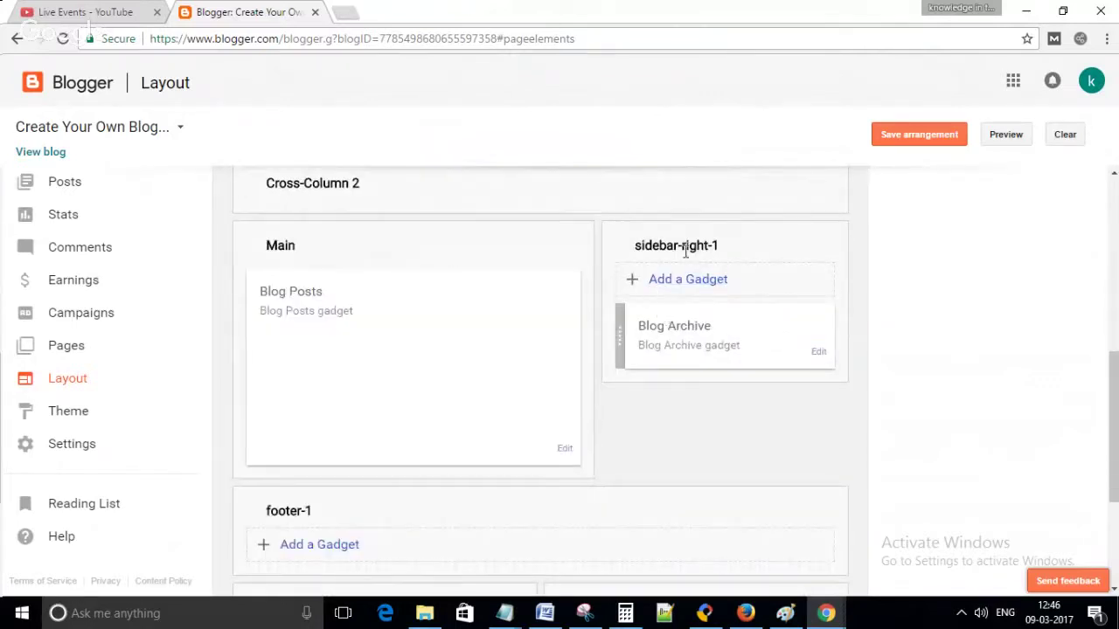
# Step: Add an HTML/JavaScript gadget to sidebar-right-1 and minimize its empty configuration popup
pyautogui.click(710, 288)
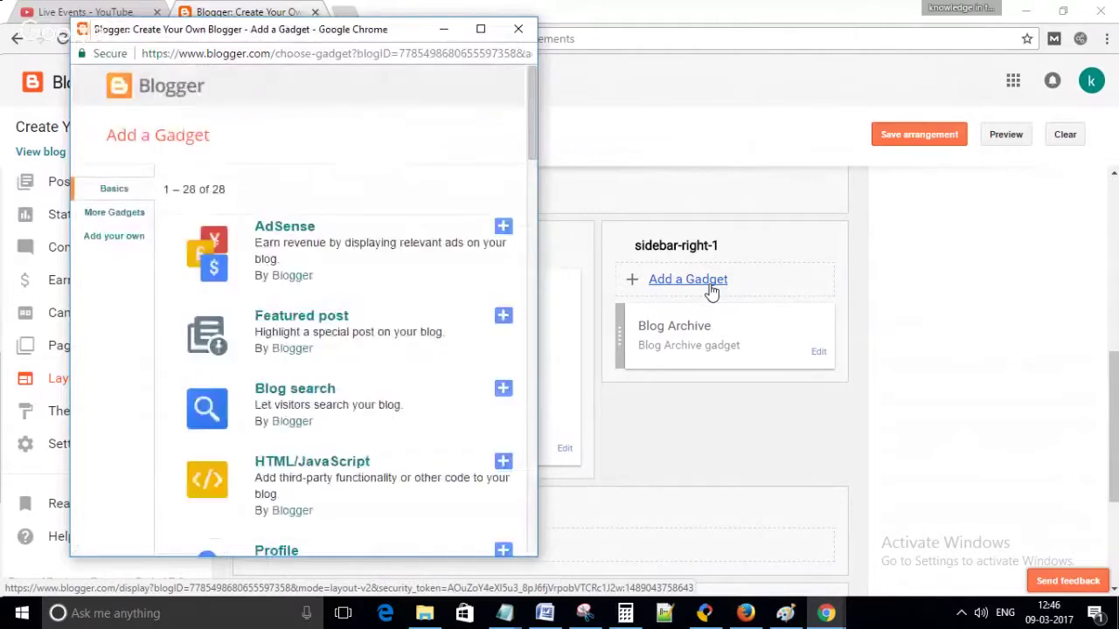
pyautogui.scroll(-3, 457, 425)
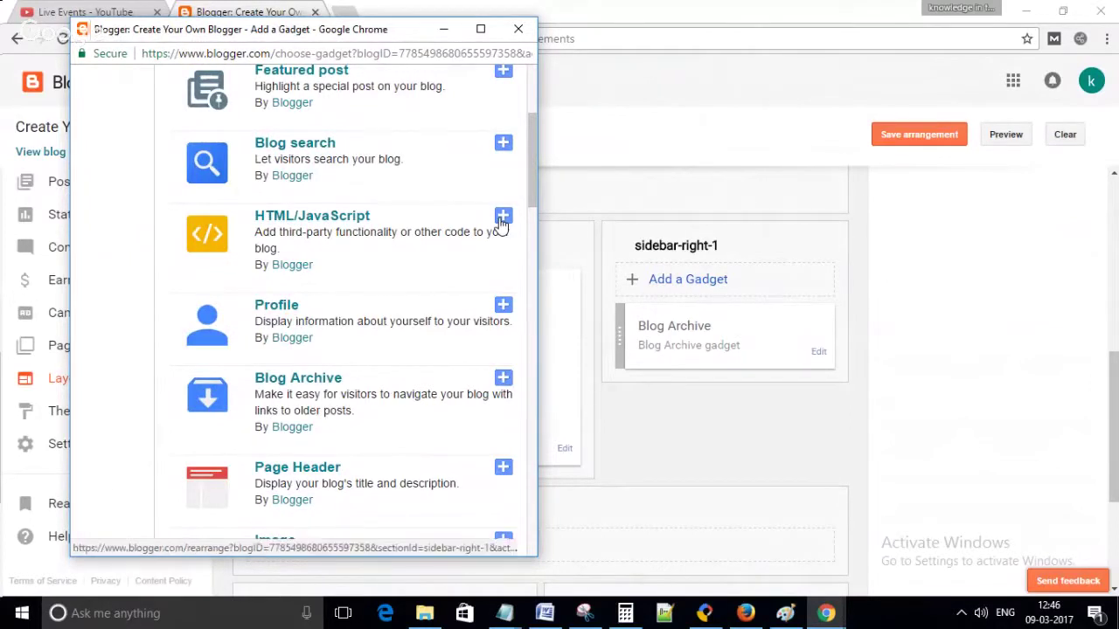
pyautogui.click(502, 218)
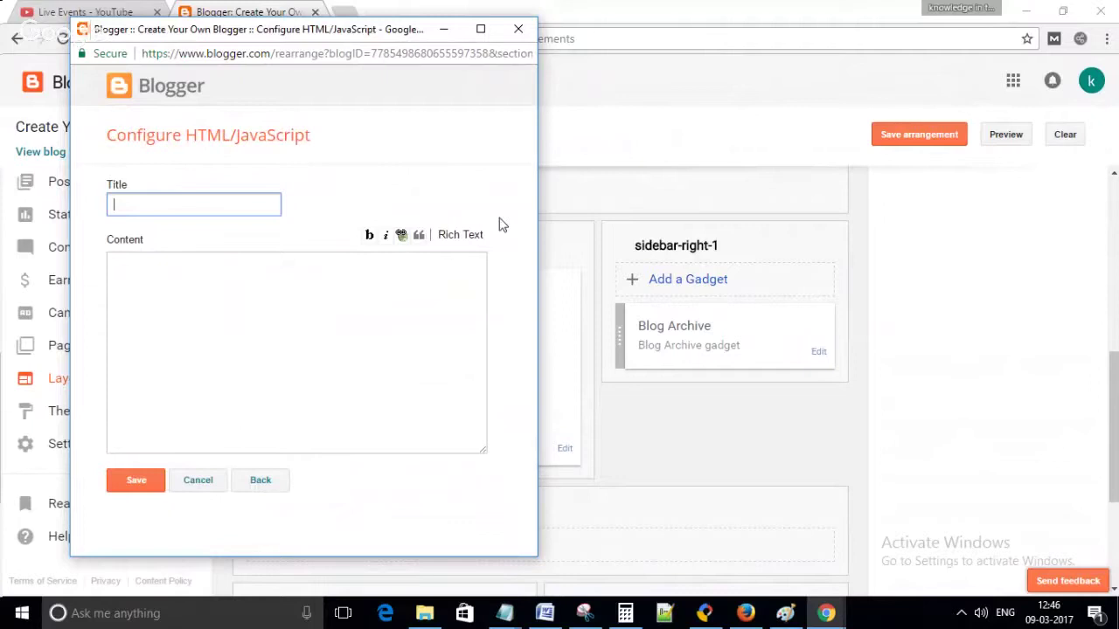
pyautogui.click(441, 34)
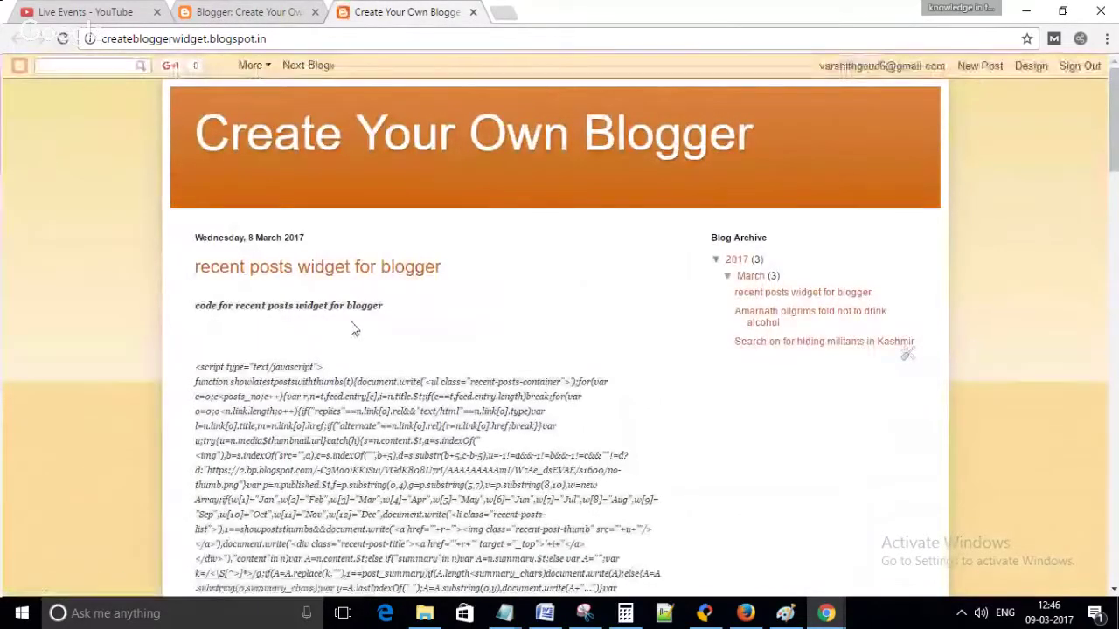
# Step: Select and copy the recent posts widget code from the live blog post, then return to Layout
pyautogui.scroll(-1, 351, 328)
pyautogui.scroll(-3, 350, 327)
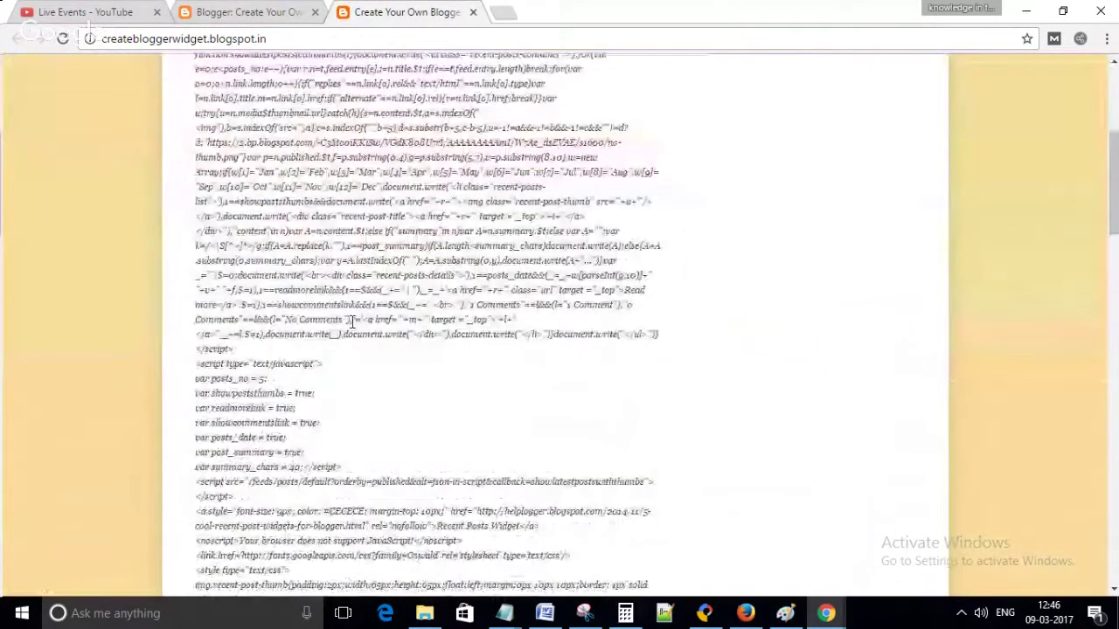
pyautogui.scroll(-3, 350, 323)
pyautogui.scroll(3, 352, 328)
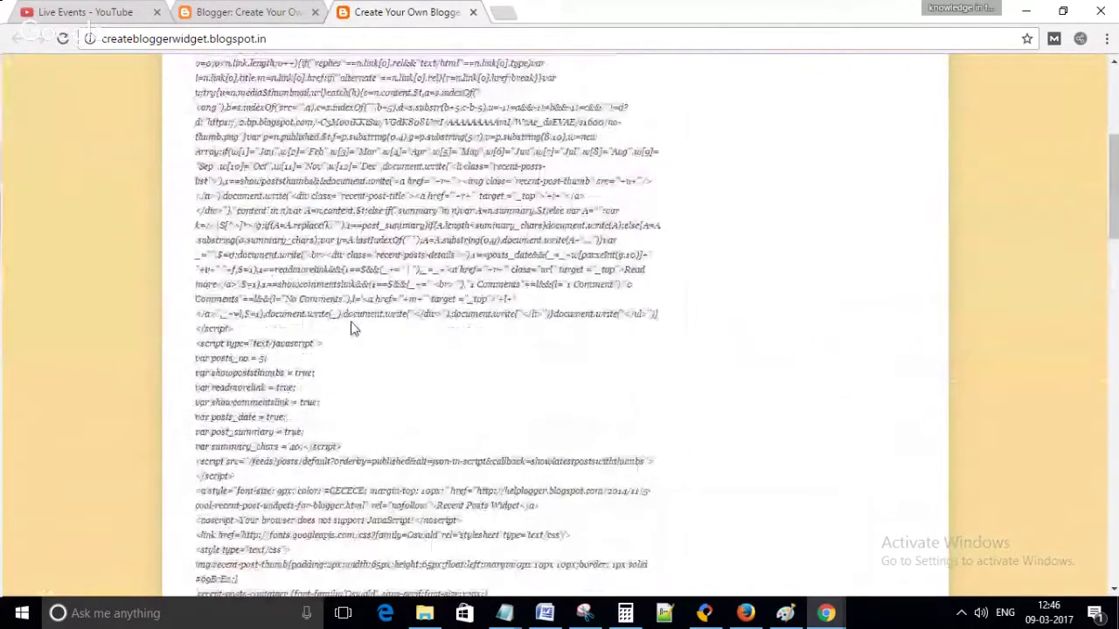
pyautogui.scroll(2, 351, 327)
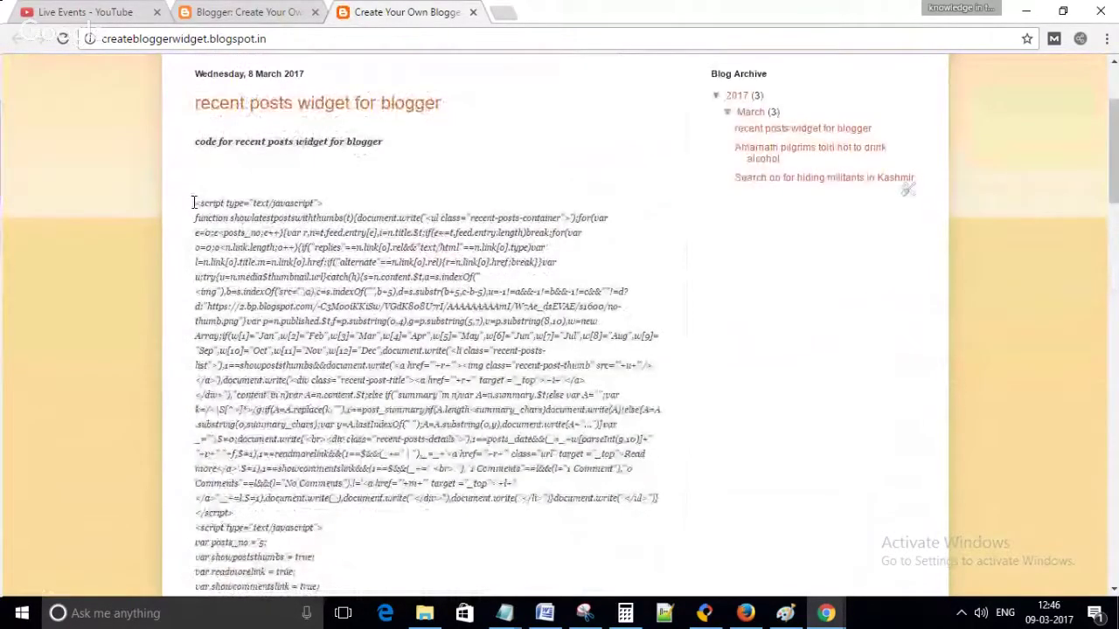
pyautogui.moveTo(196, 201); pyautogui.dragTo(412, 369)
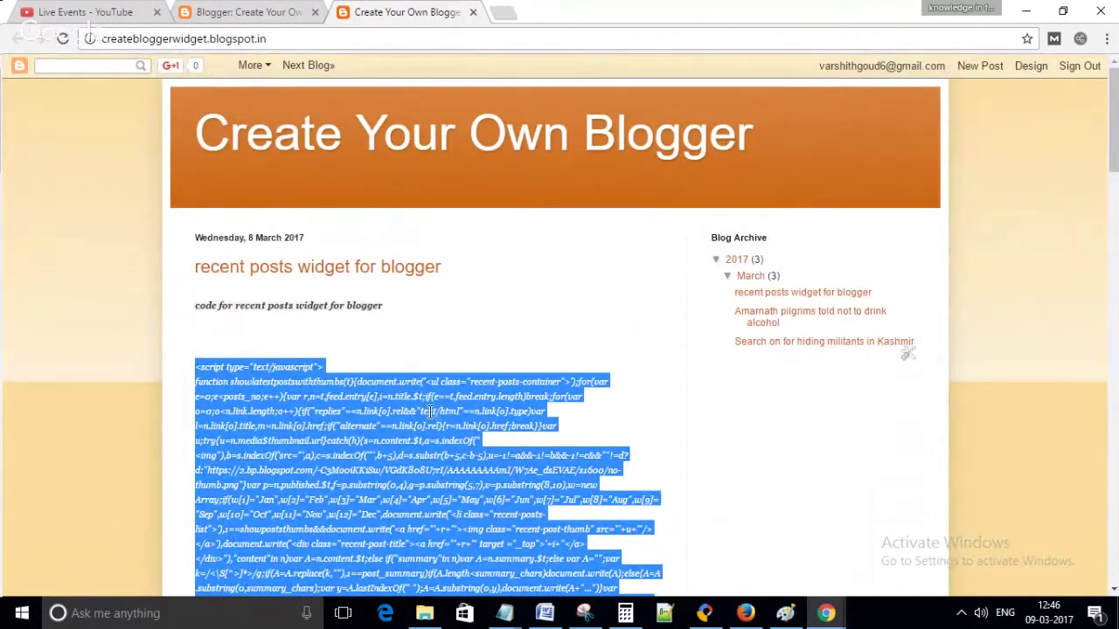
pyautogui.scroll(-1, 430, 399)
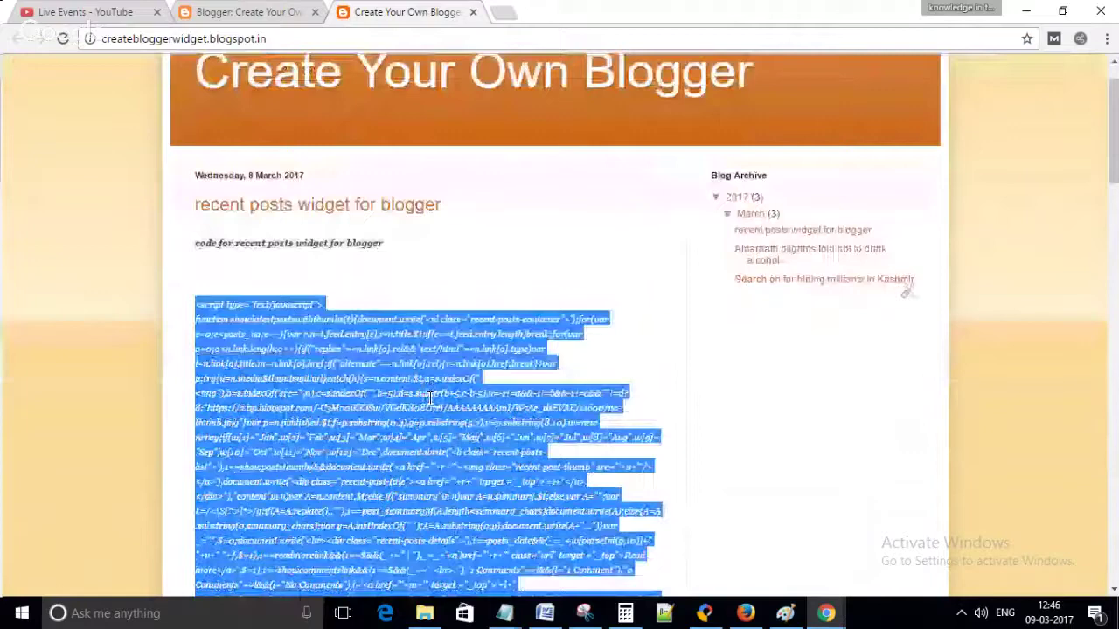
pyautogui.scroll(-5, 430, 398)
pyautogui.click(244, 11)
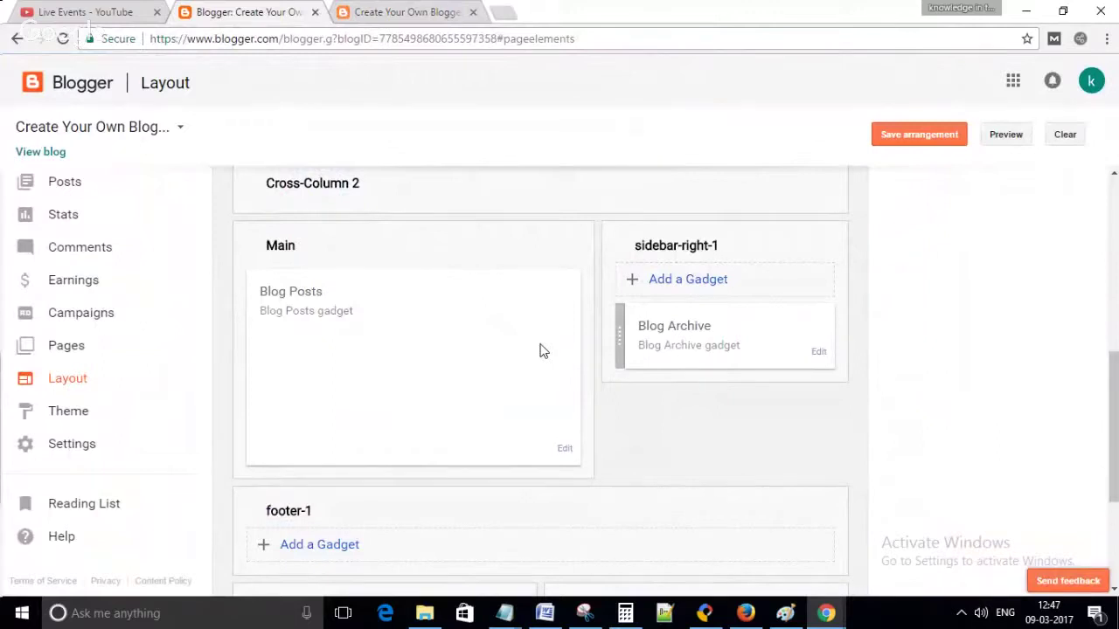
# Step: Paste the recent posts code into the gadget's Content, title it 'Latest Posts', and save
pyautogui.scroll(-1, 541, 349)
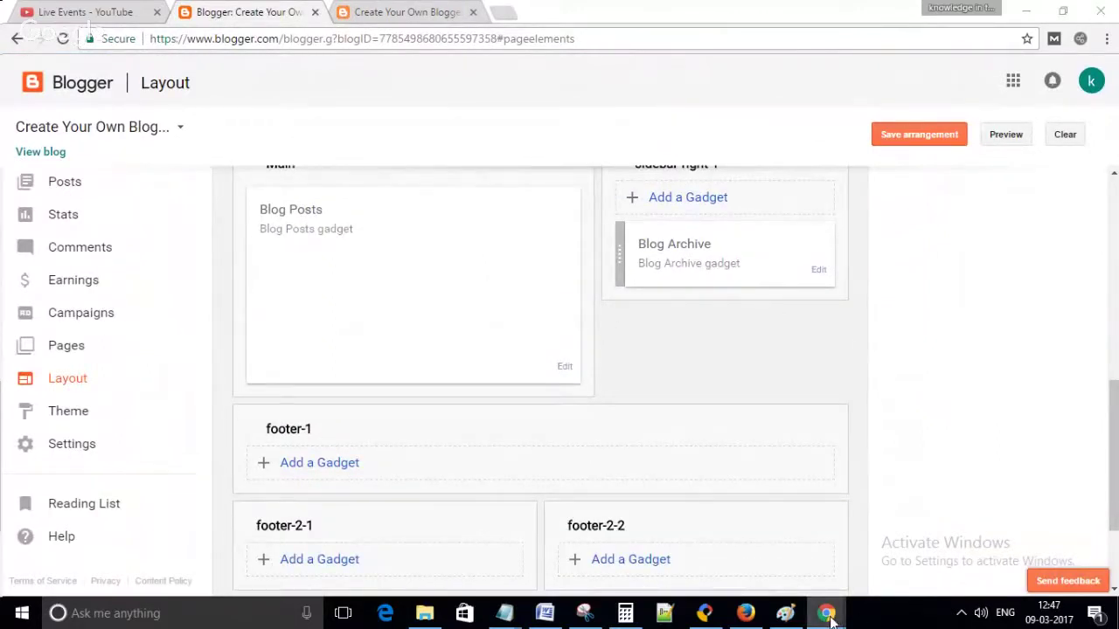
pyautogui.moveTo(798, 612)
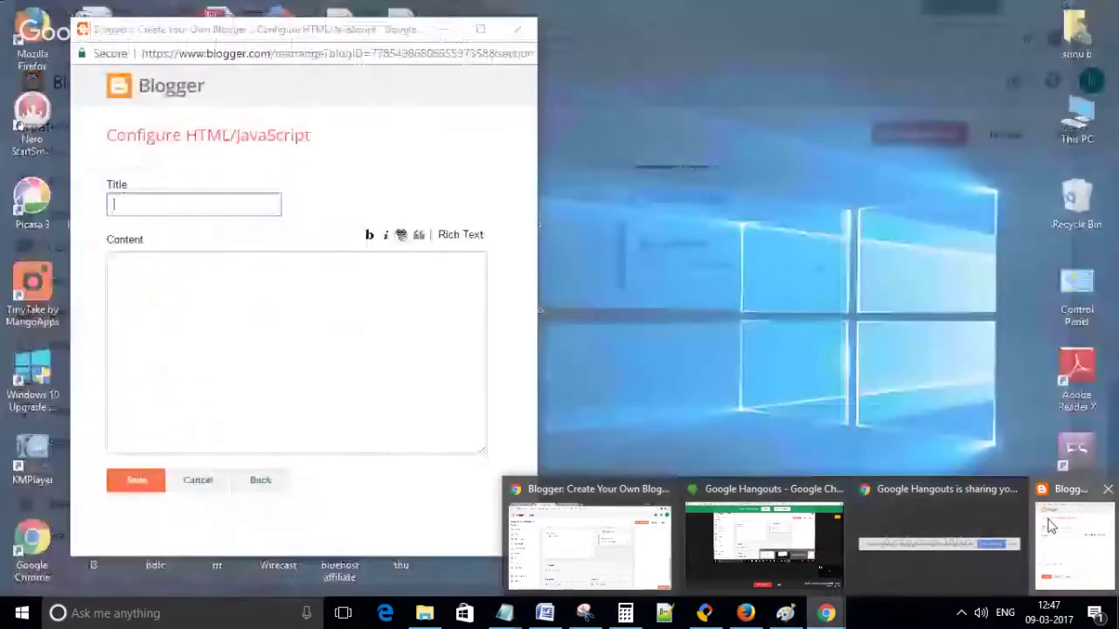
pyautogui.click(1074, 537)
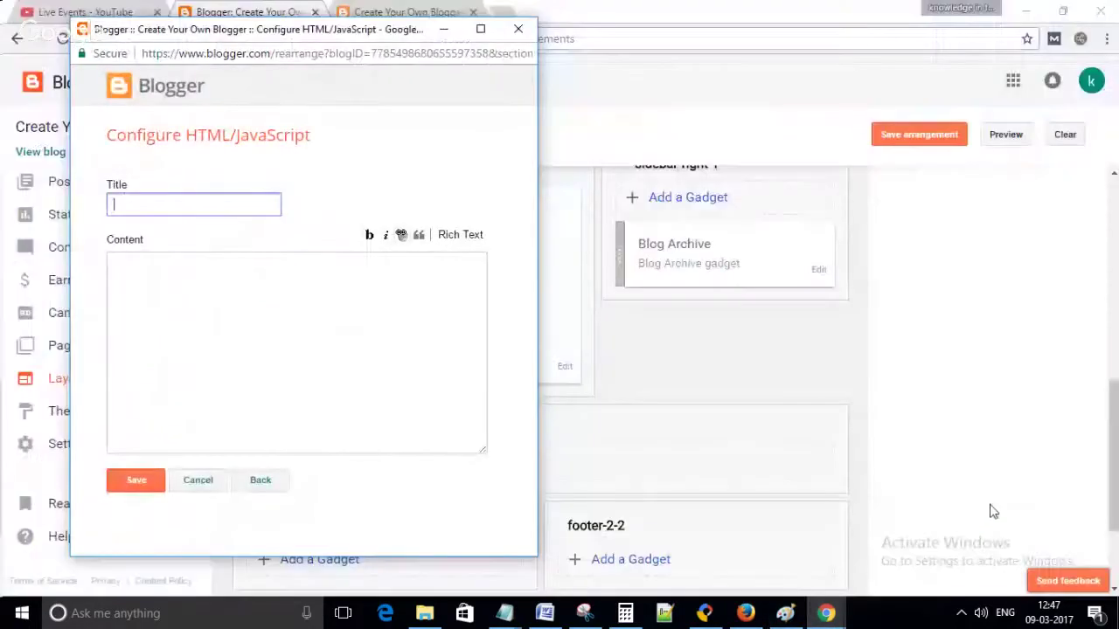
pyautogui.click(178, 288)
pyautogui.rightClick(178, 288)
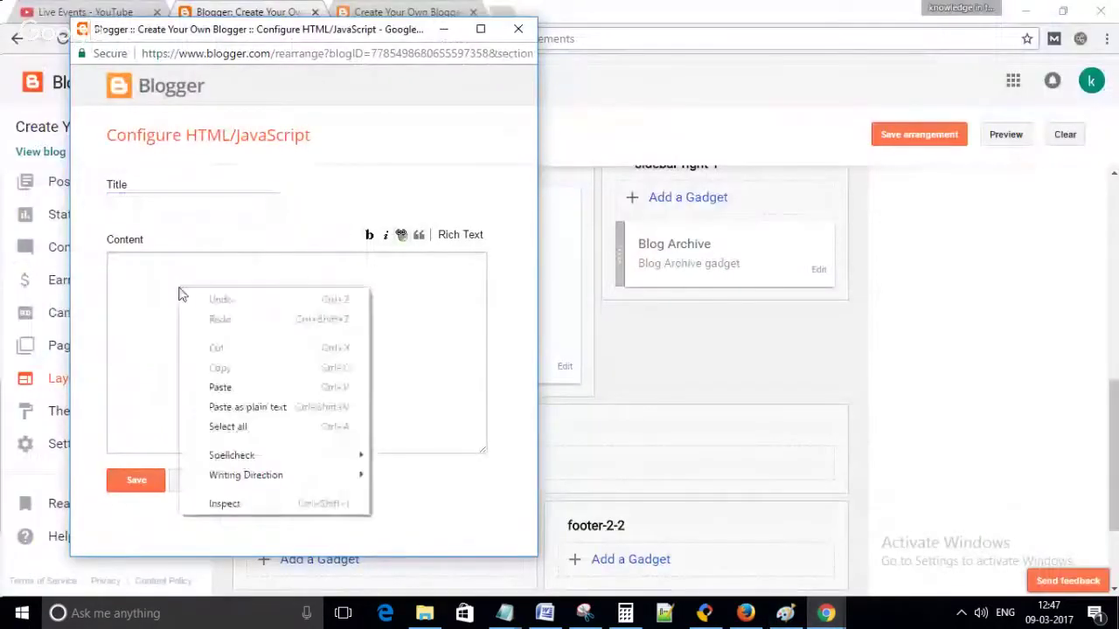
pyautogui.click(245, 389)
pyautogui.click(177, 195)
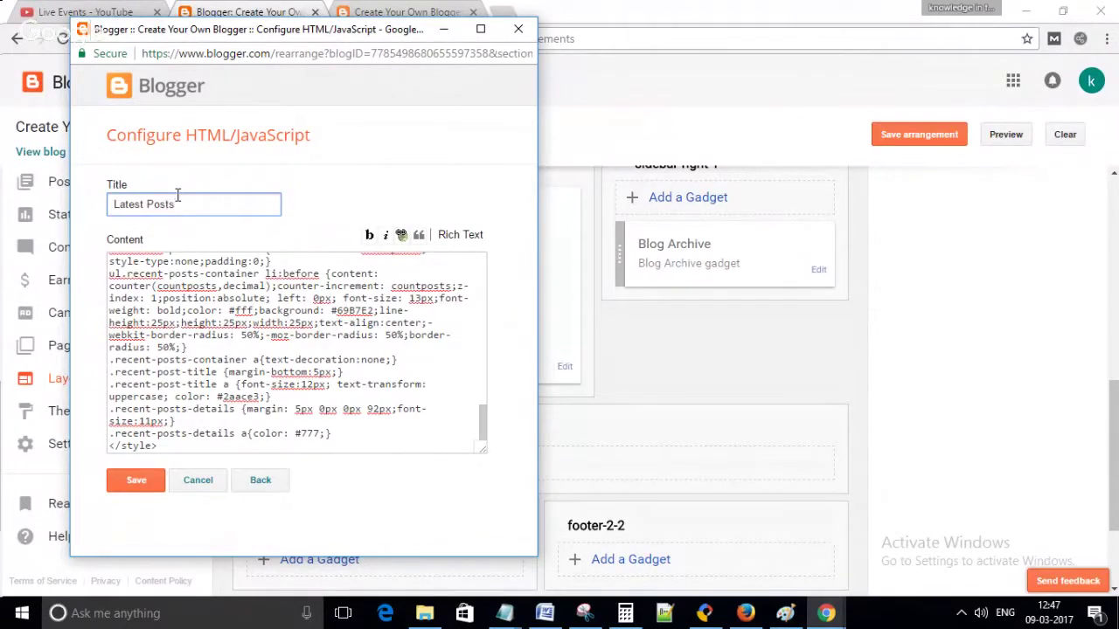
pyautogui.click(137, 488)
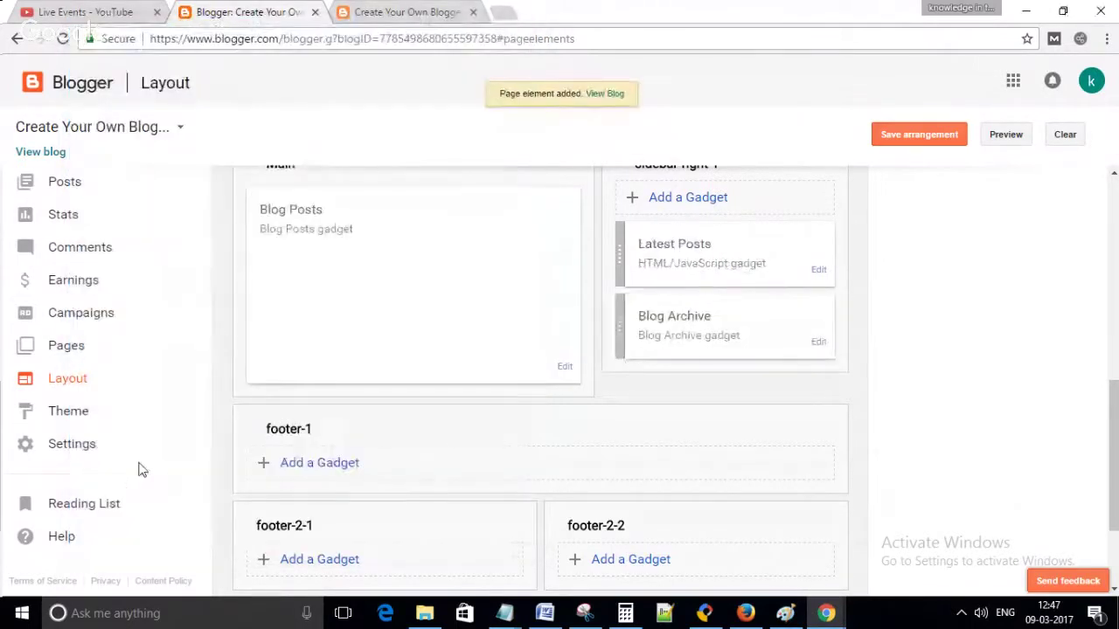
# Step: Save the layout and check the live blog's Latest Posts widget listing three recent posts
pyautogui.click(935, 138)
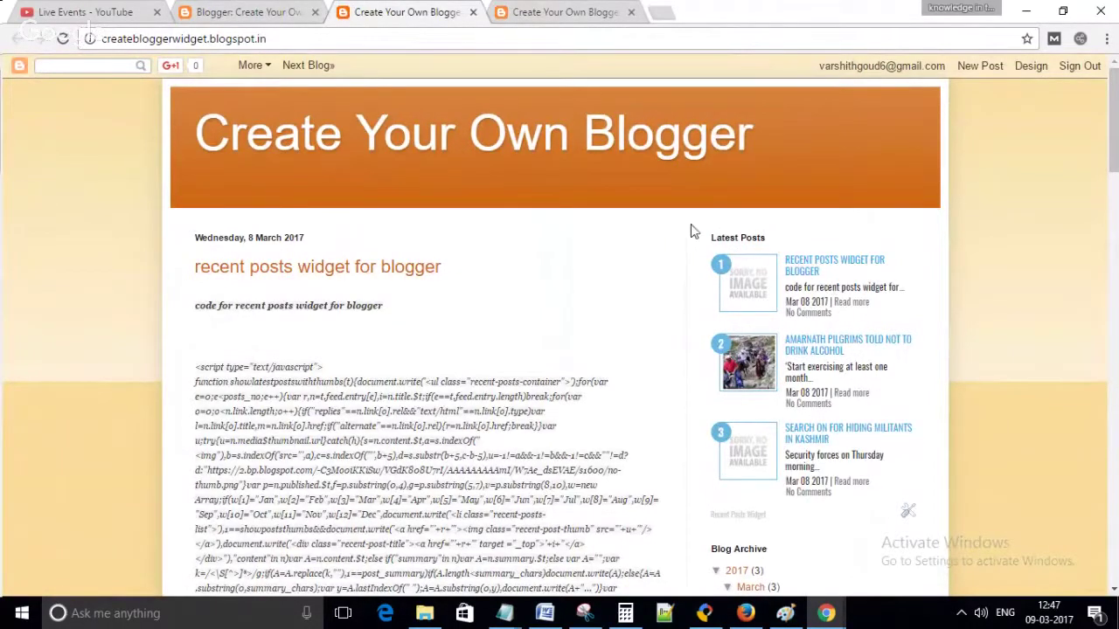
pyautogui.scroll(-1, 875, 352)
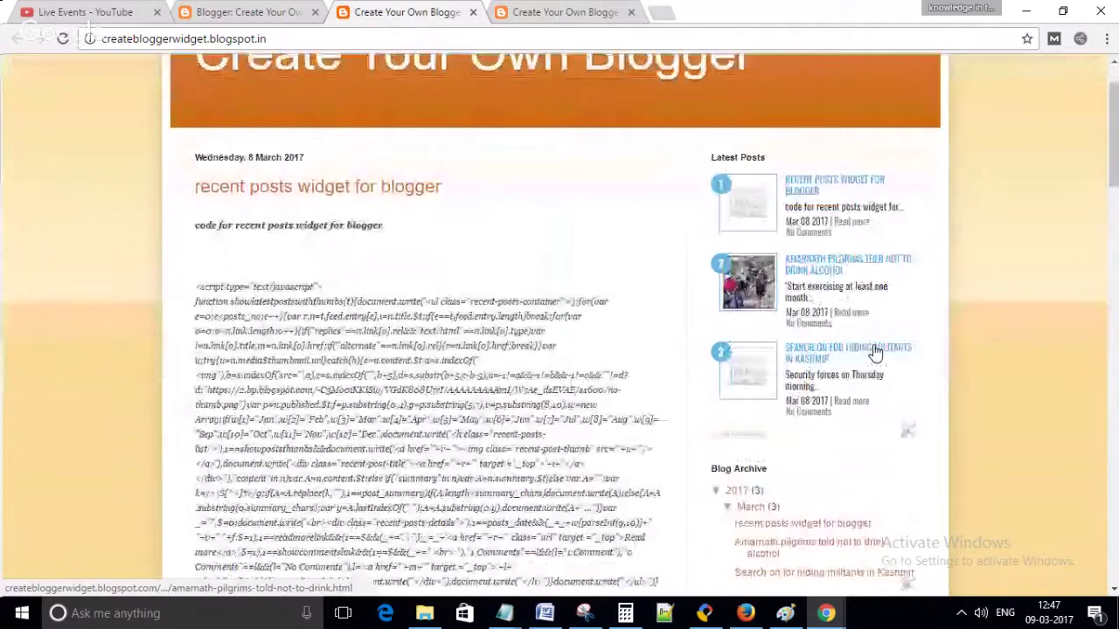
pyautogui.scroll(-1, 781, 352)
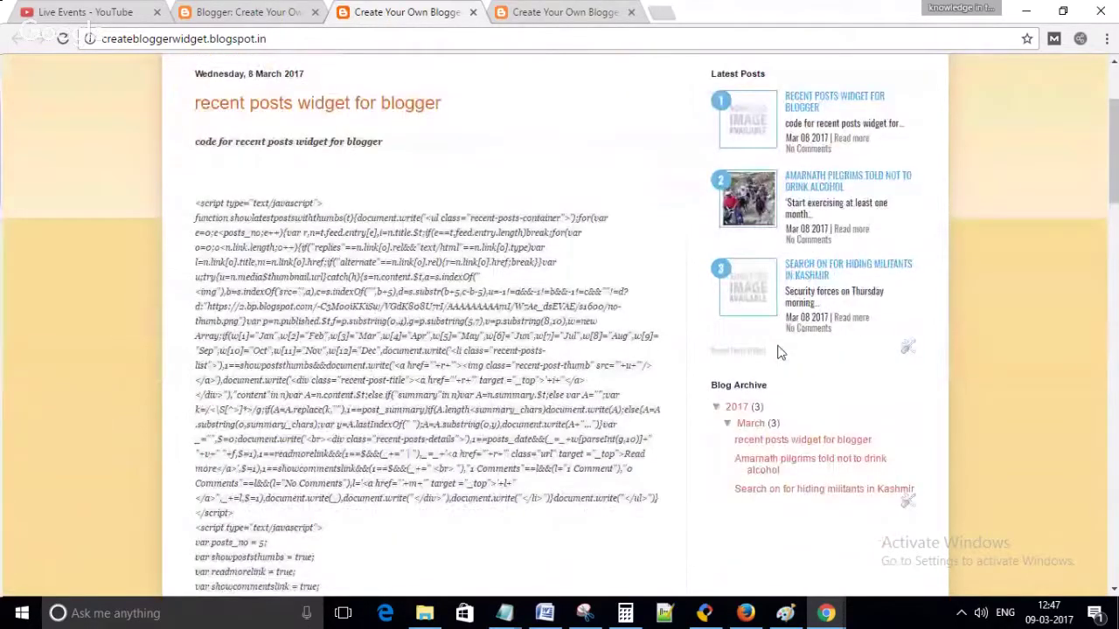
pyautogui.scroll(2, 780, 352)
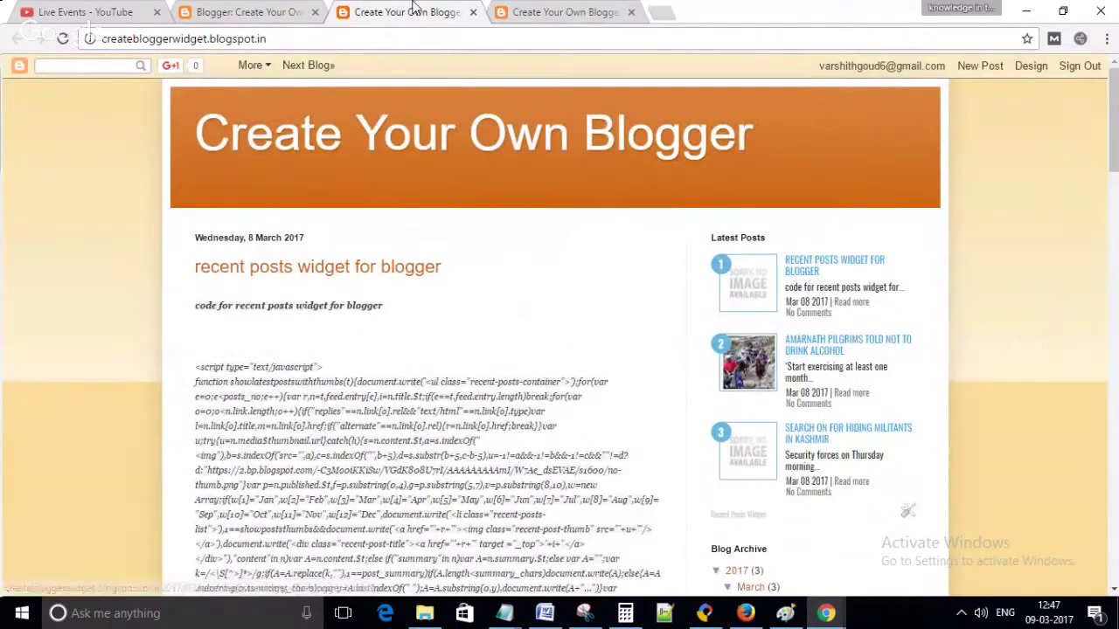
# Step: Open the Amarnath pilgrims post for editing from the dashboard's list of posts
pyautogui.click(223, 13)
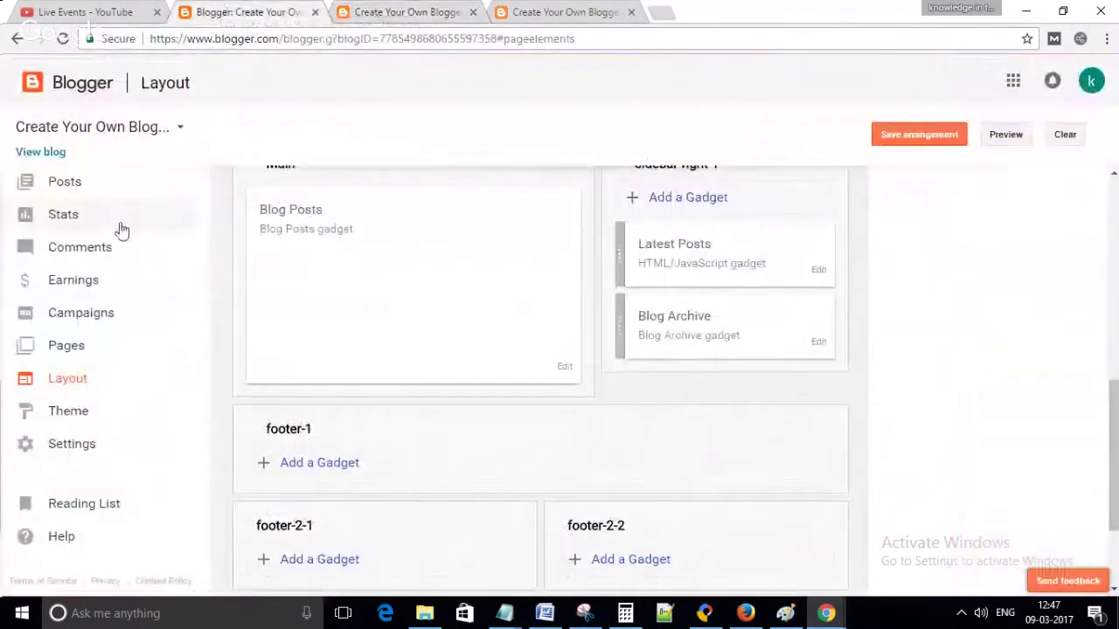
pyautogui.click(91, 181)
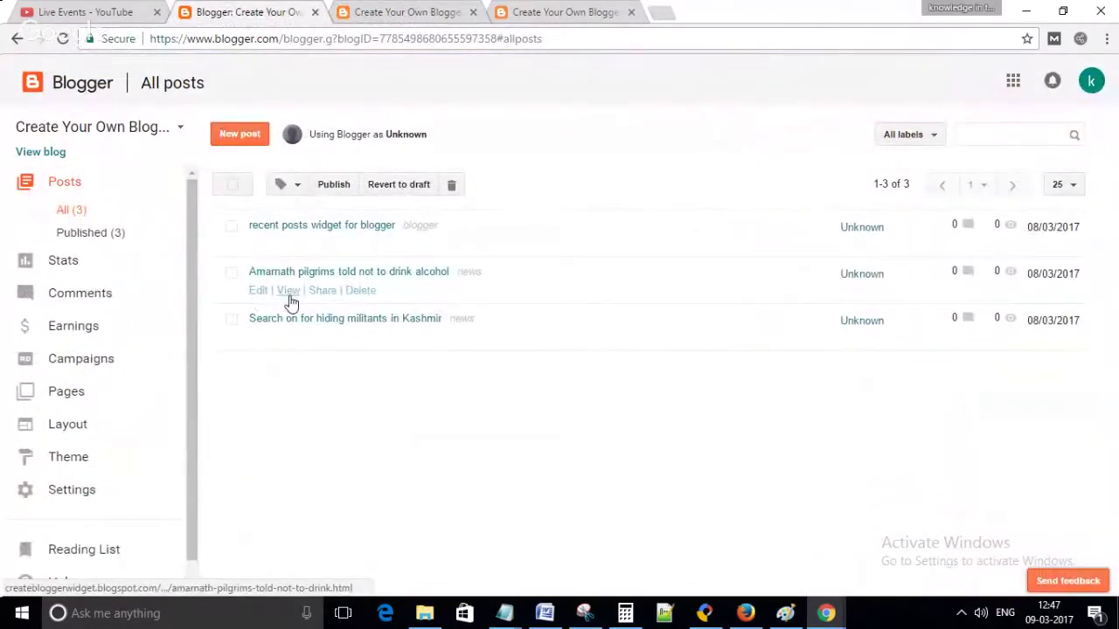
pyautogui.click(256, 291)
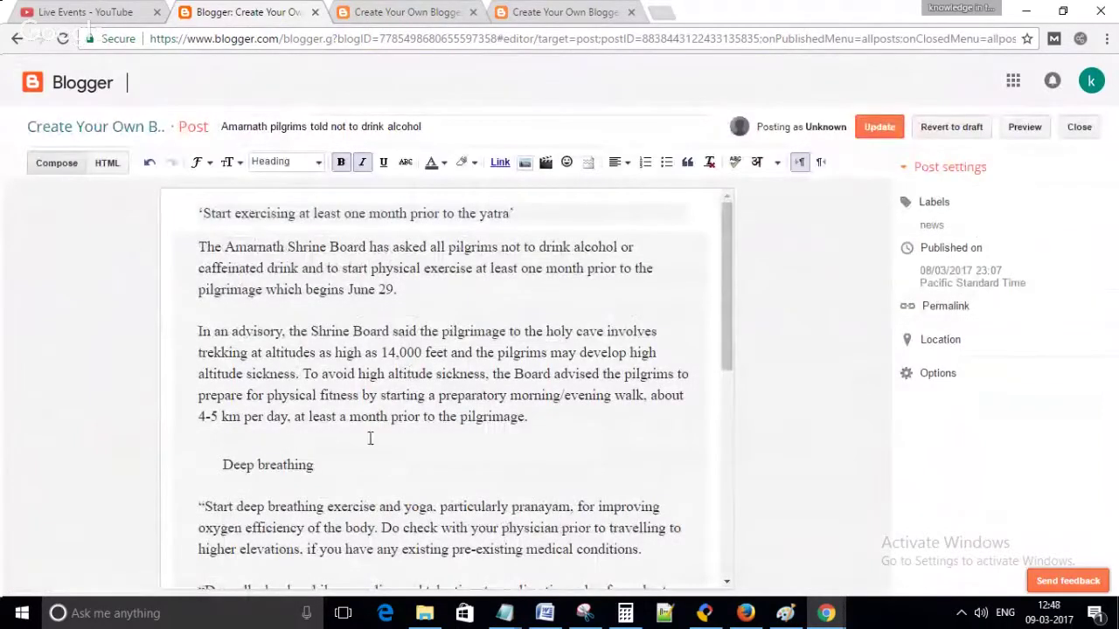
# Step: Insert the uploaded pilgrims photo below the 'Deep breathing' paragraph and update the post
pyautogui.click(358, 441)
pyautogui.click(523, 165)
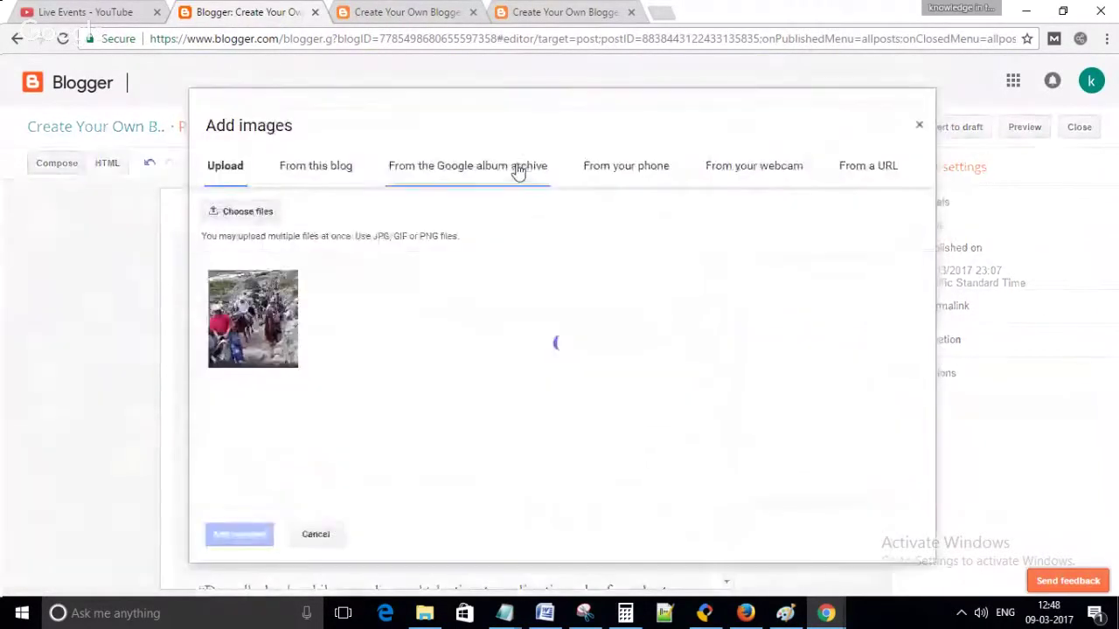
pyautogui.click(210, 316)
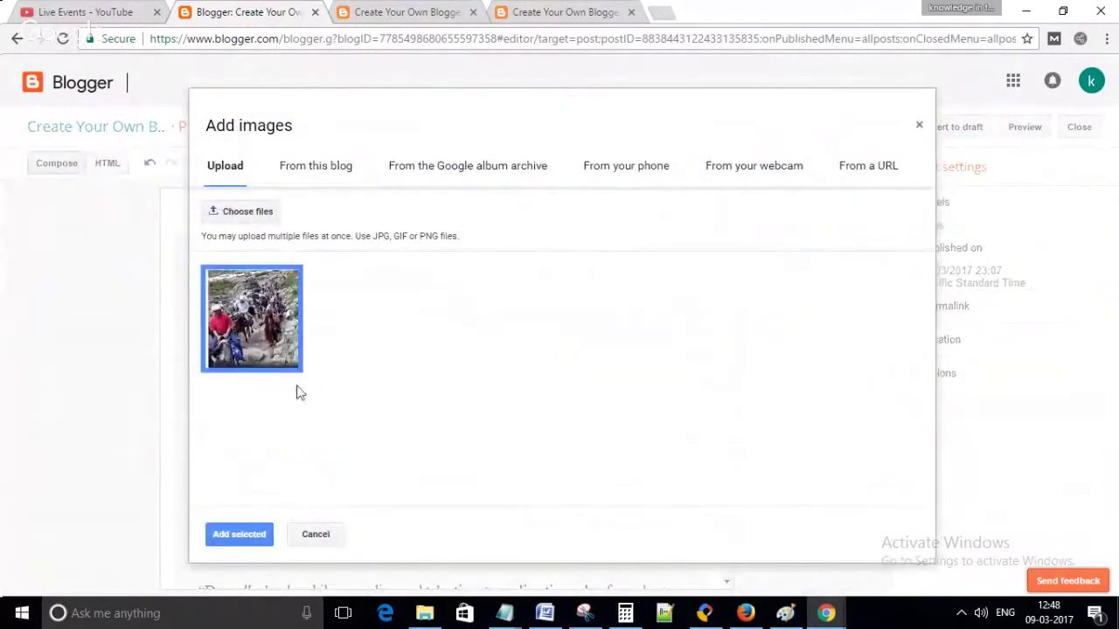
pyautogui.click(238, 534)
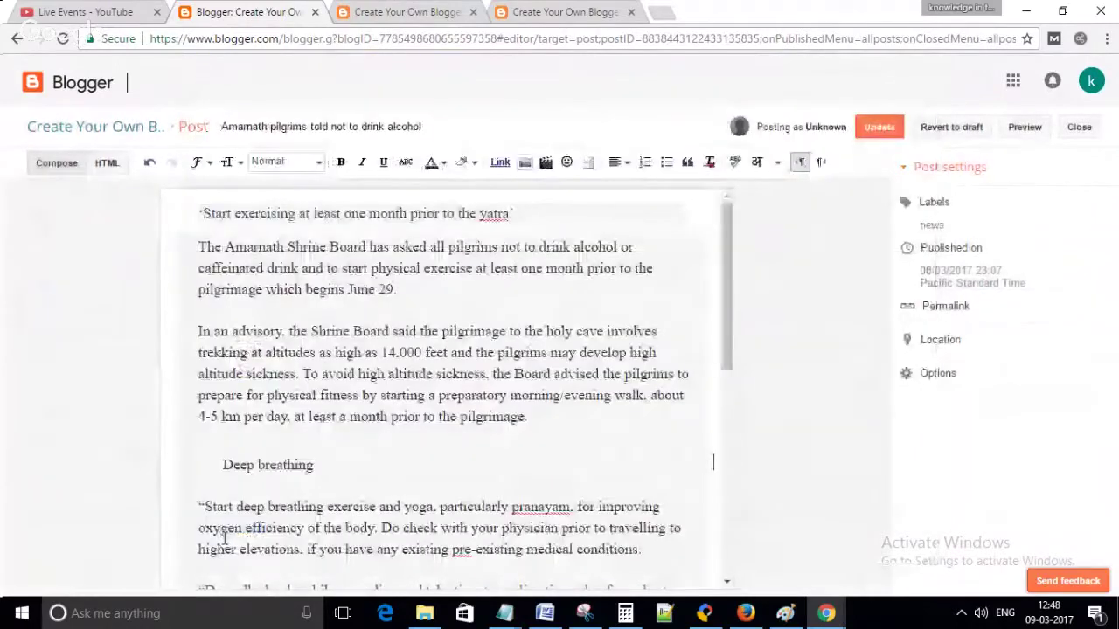
pyautogui.click(878, 129)
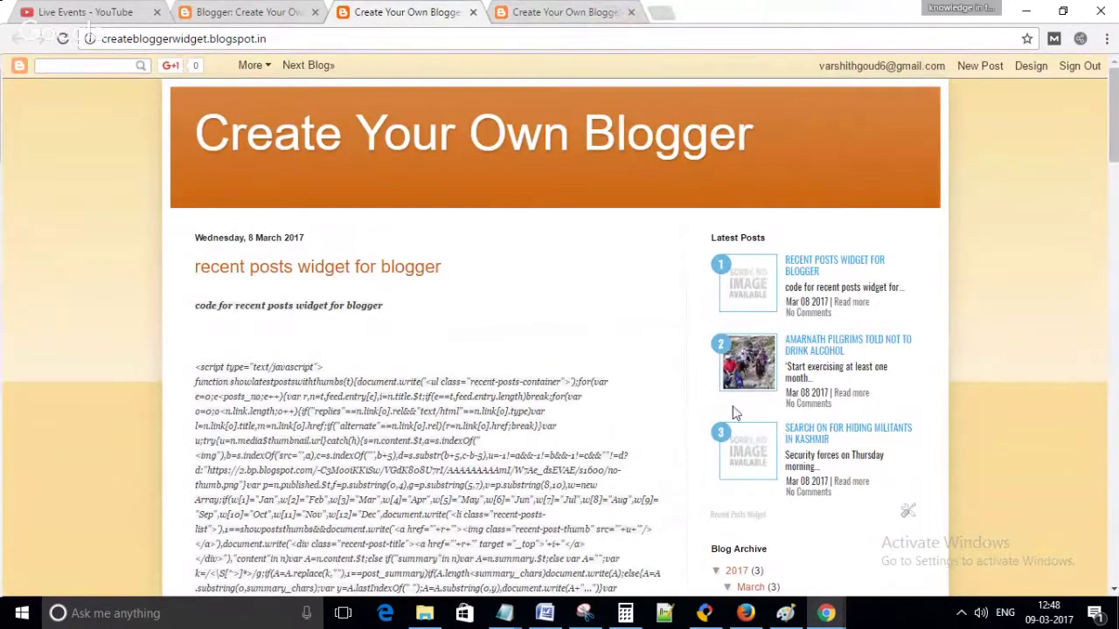
# Step: Add the pilgrims photo after the Kashmir militants post's last sentence and update the post
pyautogui.click(273, 14)
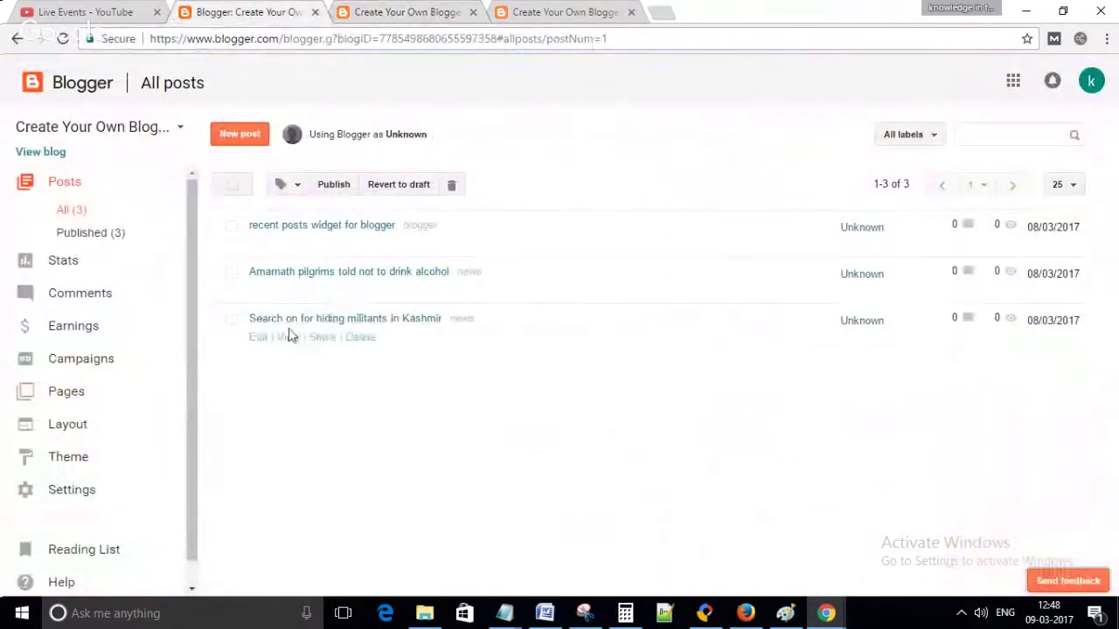
pyautogui.click(258, 338)
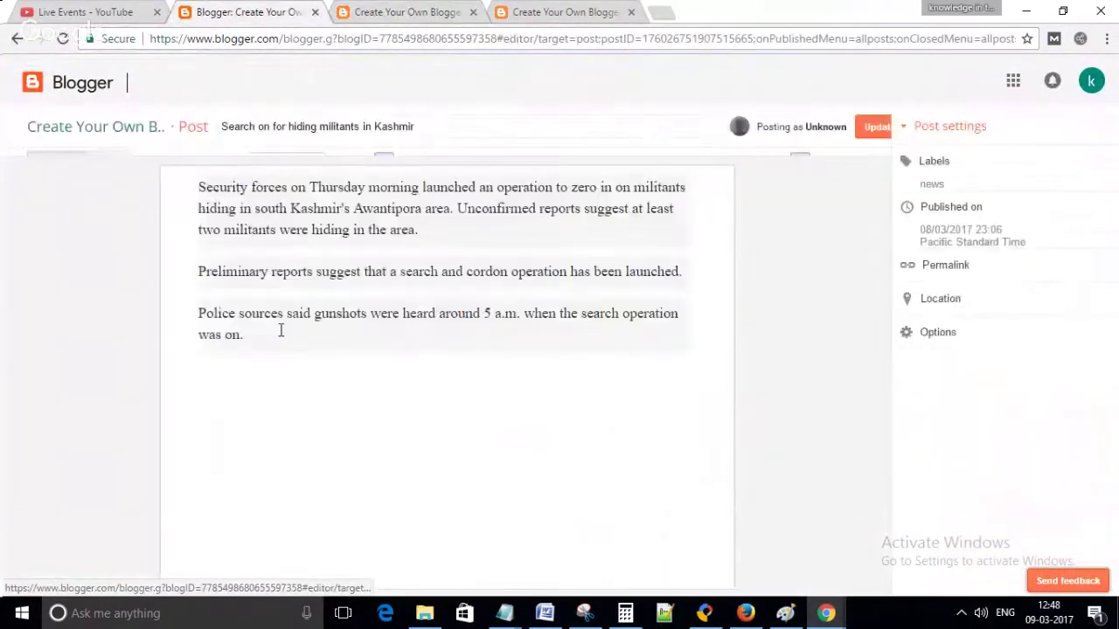
pyautogui.click(274, 357)
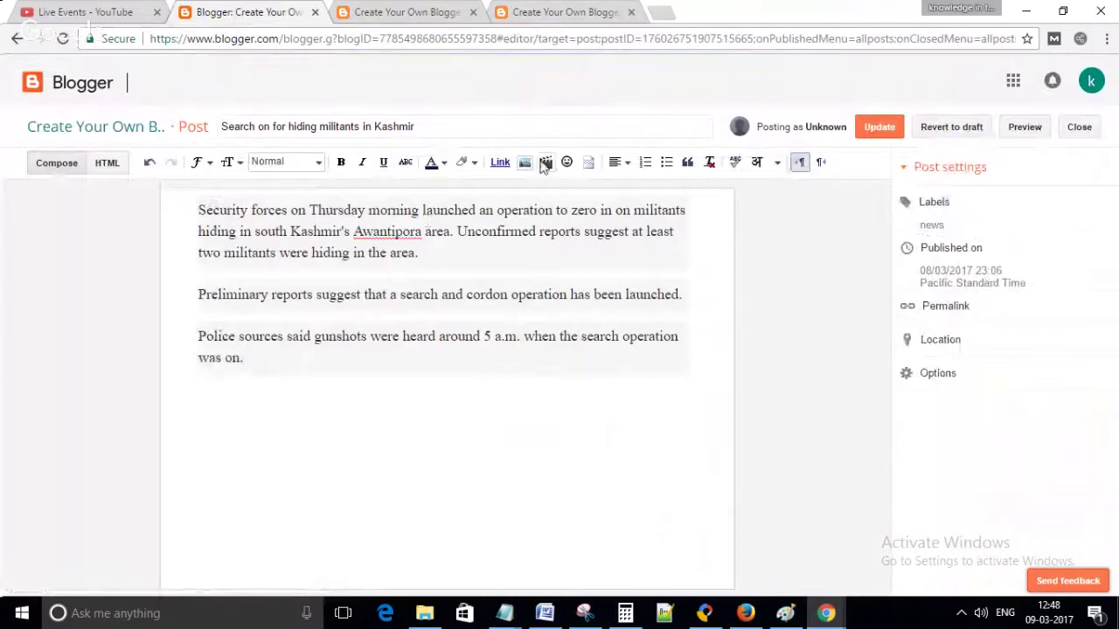
pyautogui.click(529, 164)
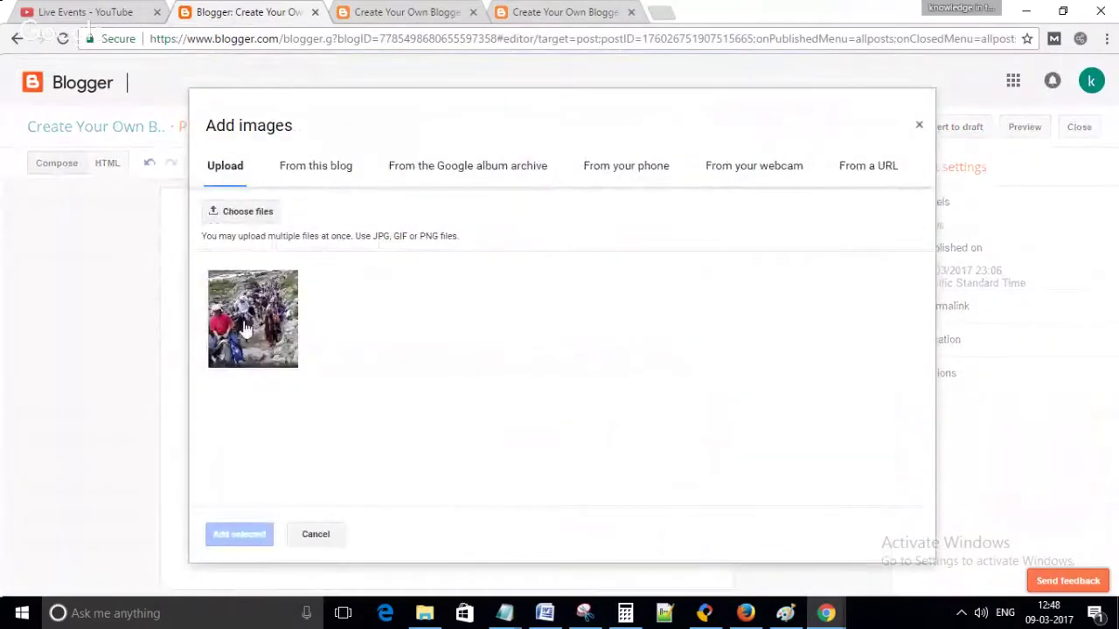
pyautogui.click(262, 346)
pyautogui.click(258, 537)
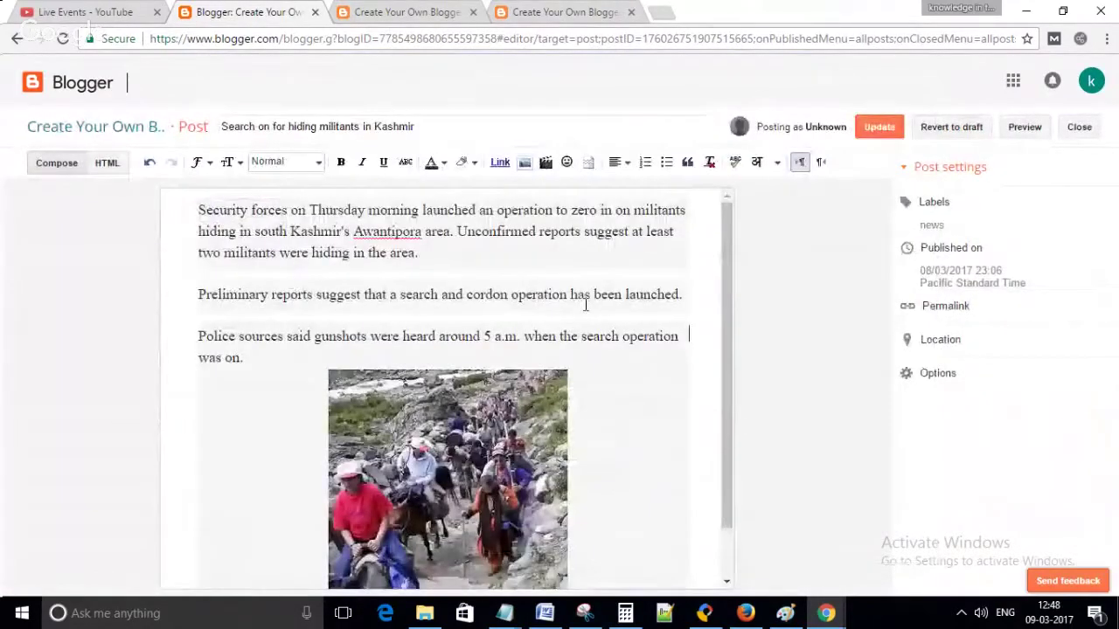
pyautogui.click(878, 129)
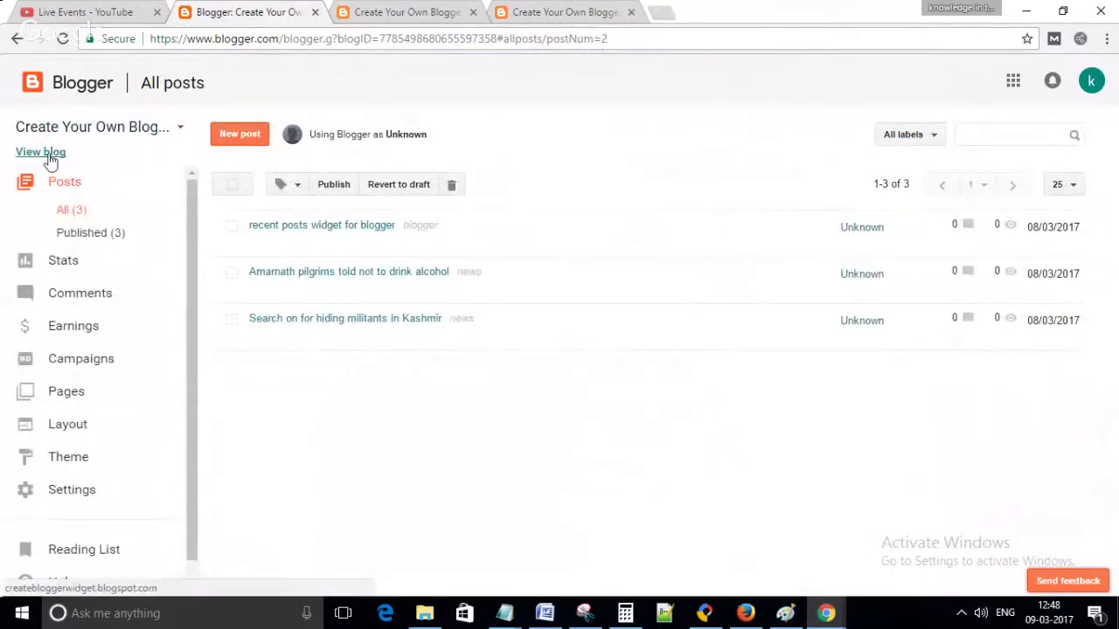
# Step: Open the live blog, close the two duplicate tabs, and inspect the Latest Posts thumbnails
pyautogui.click(45, 153)
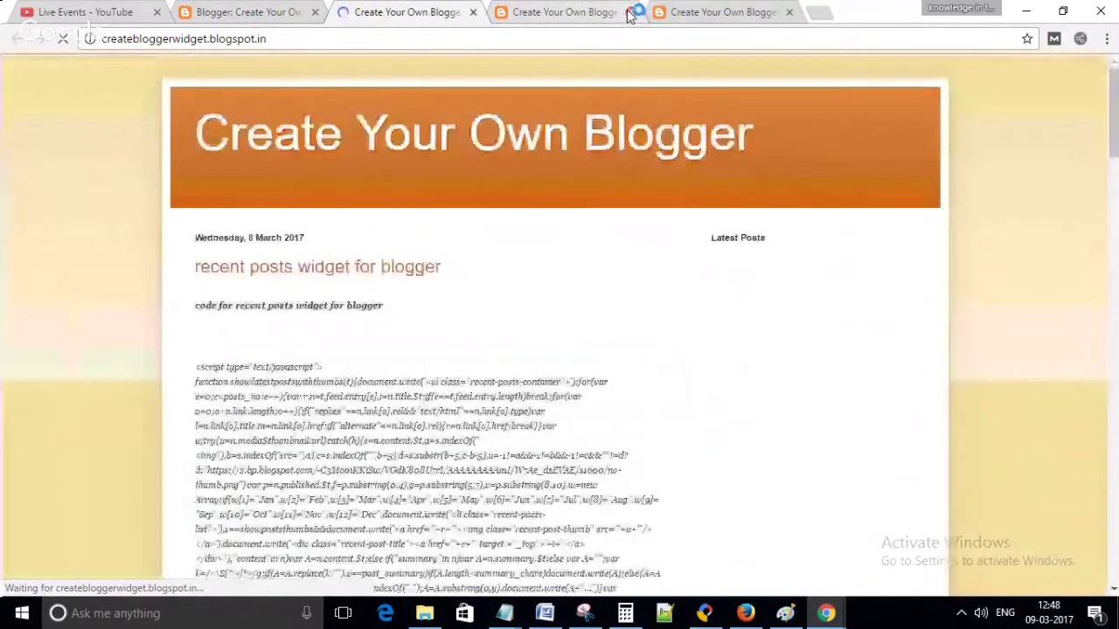
pyautogui.click(631, 12)
pyautogui.click(630, 13)
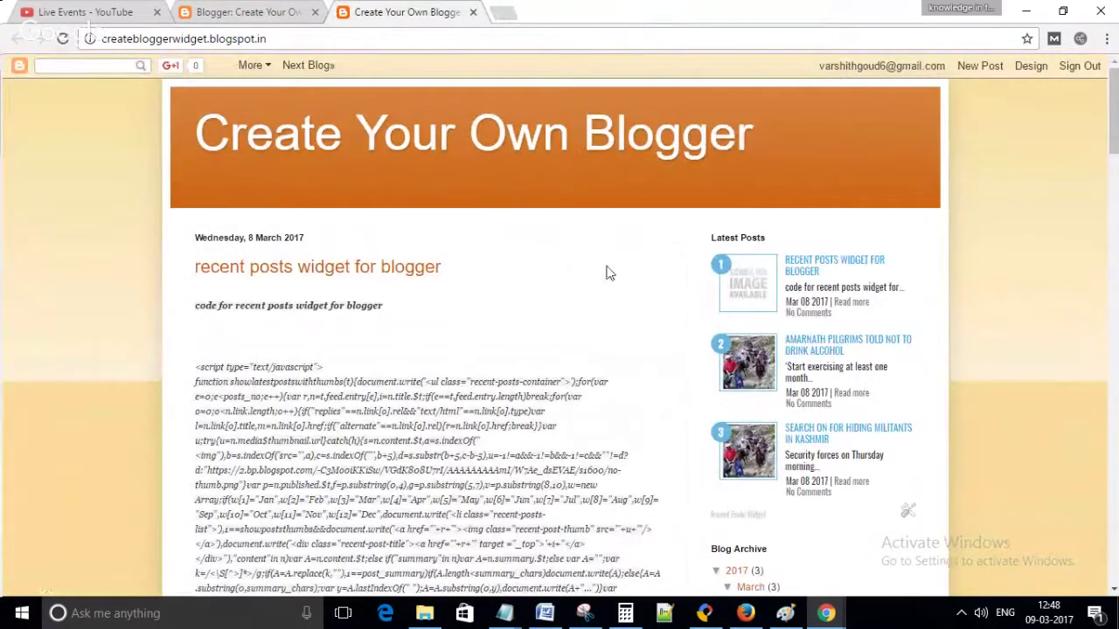
pyautogui.scroll(-2, 609, 274)
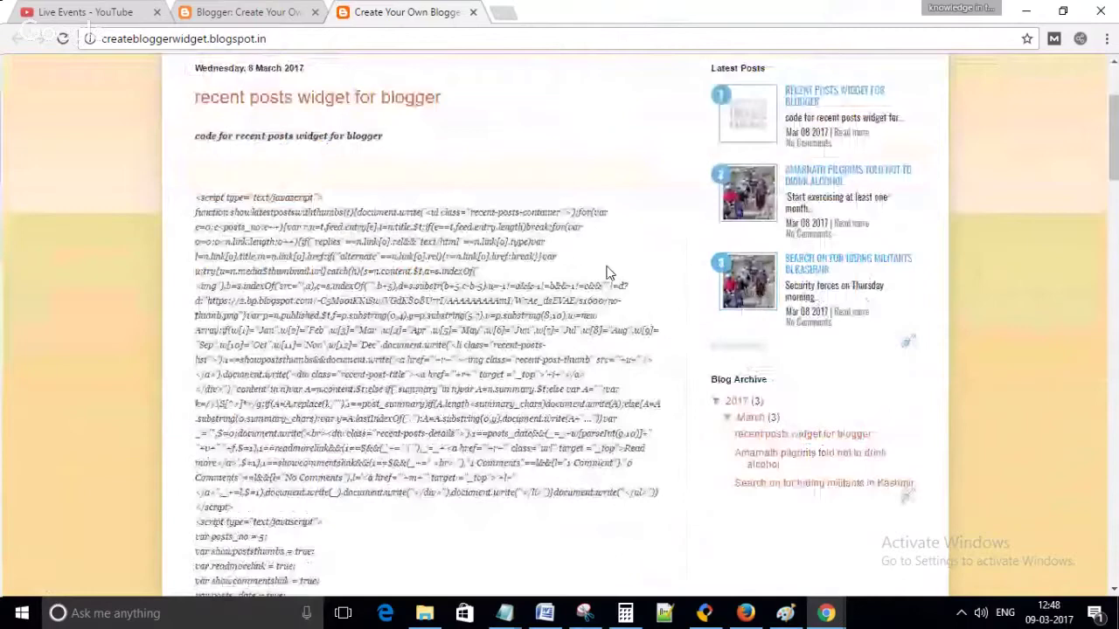
pyautogui.scroll(-1, 609, 274)
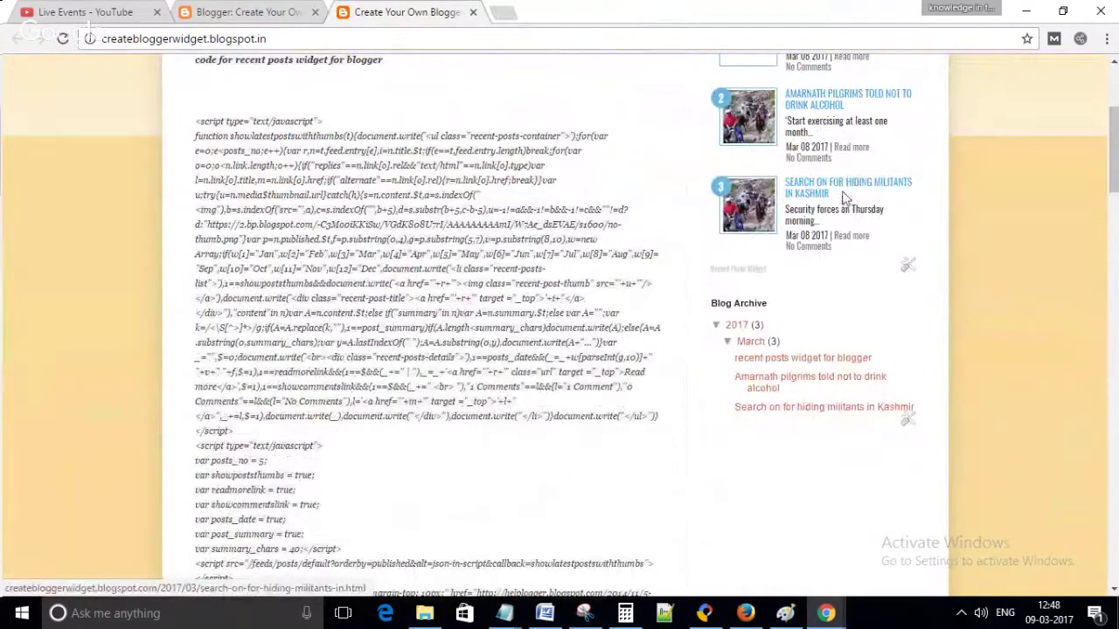
pyautogui.scroll(1, 834, 174)
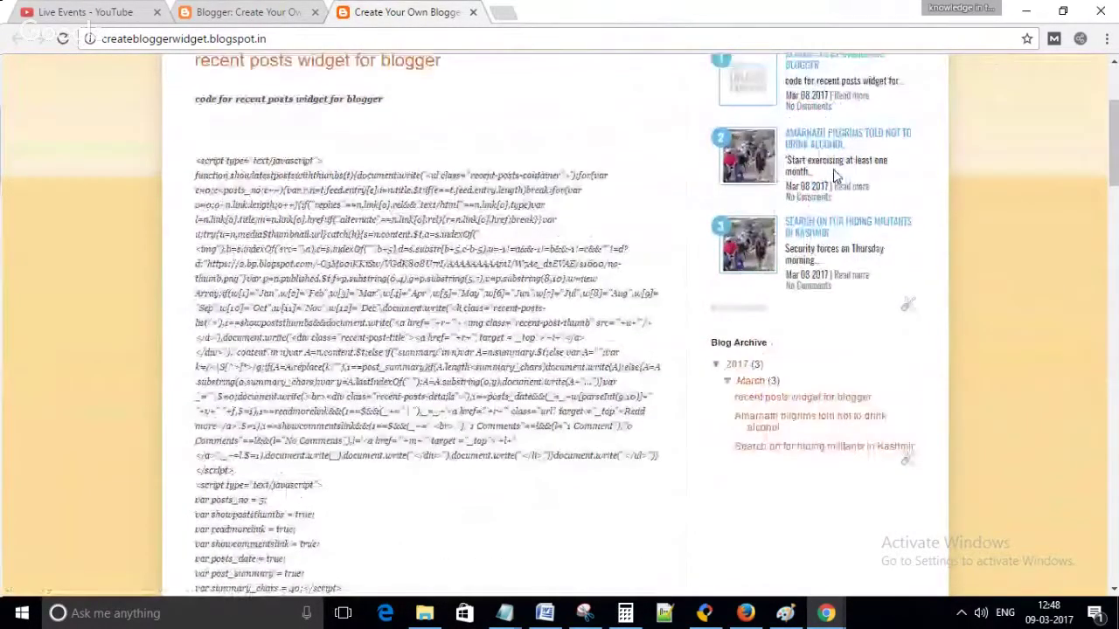
pyautogui.scroll(1, 835, 174)
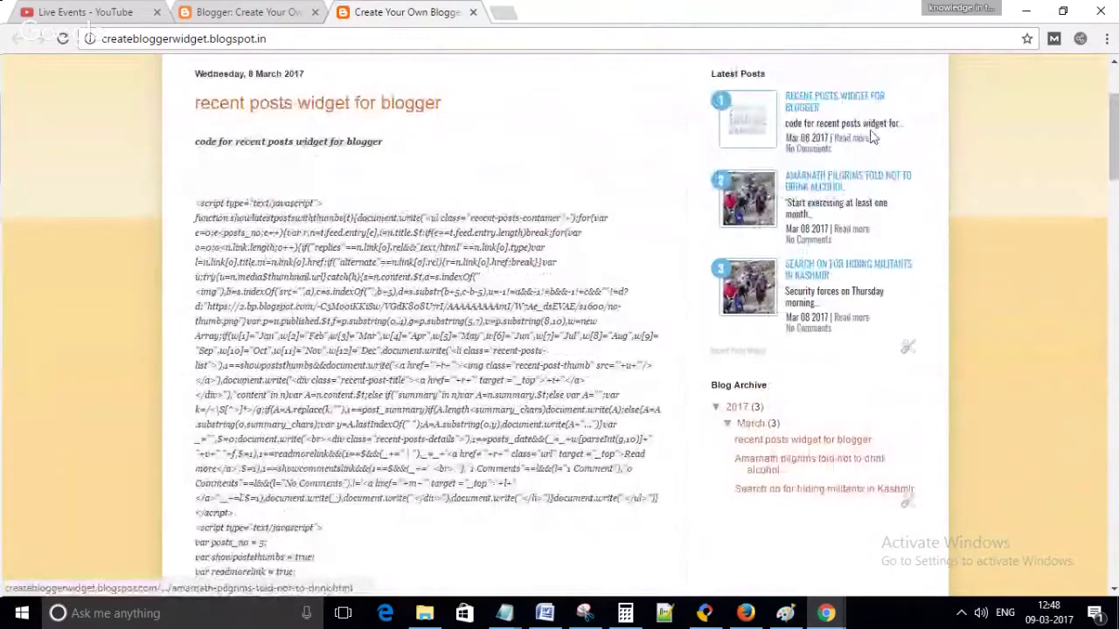